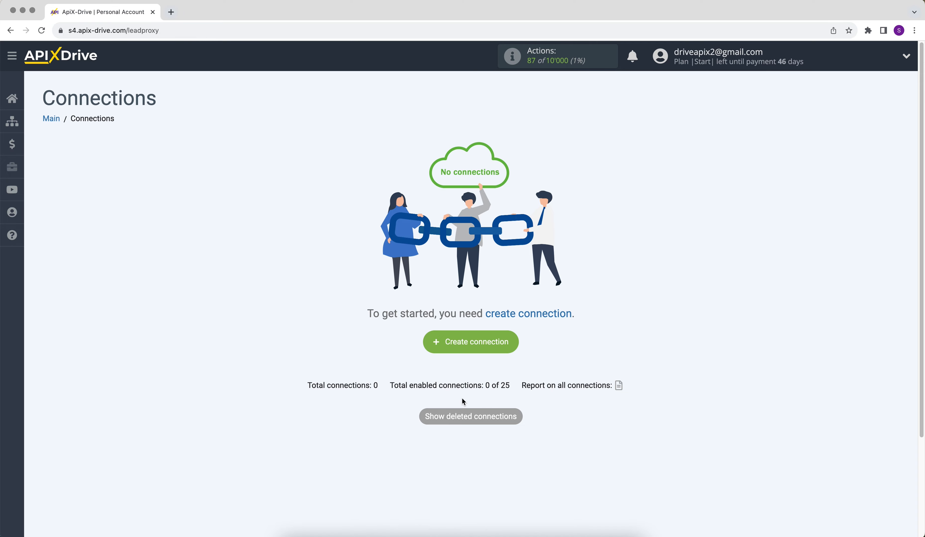
Step: Create a new connection with Formstack Forms as the data source system
{"action": "left_click", "coordinate": [435, 347]}
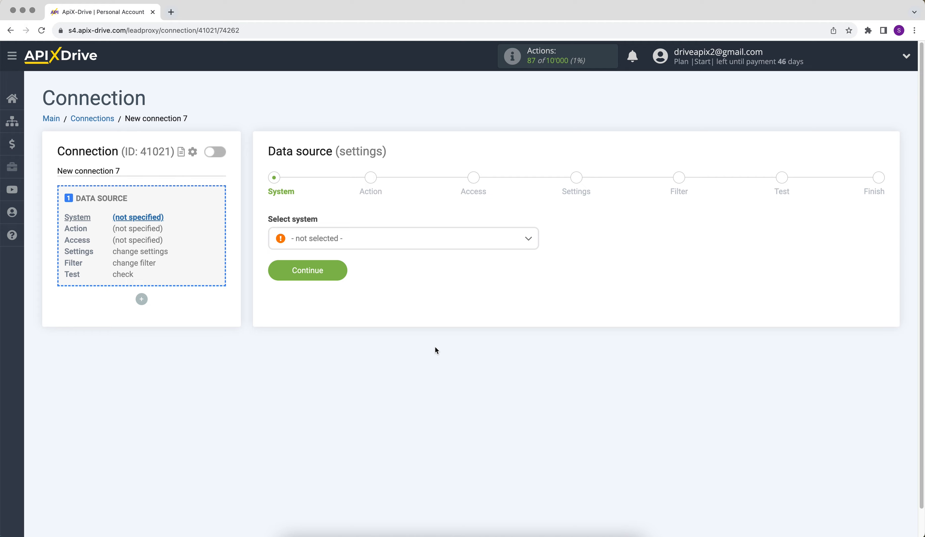
{"action": "left_click", "coordinate": [401, 247]}
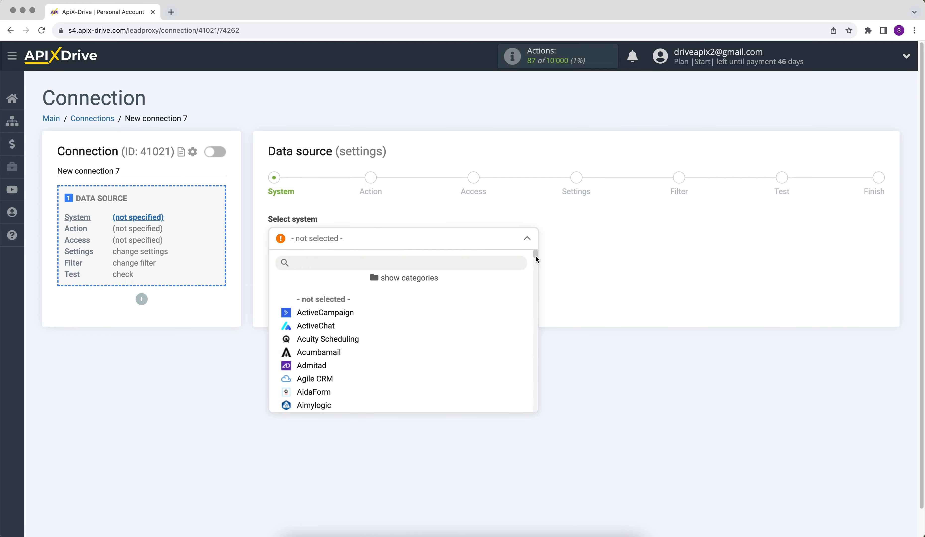
{"action": "left_click_drag", "start_coordinate": [537, 257], "coordinate": [538, 297]}
{"action": "left_click", "coordinate": [361, 338]}
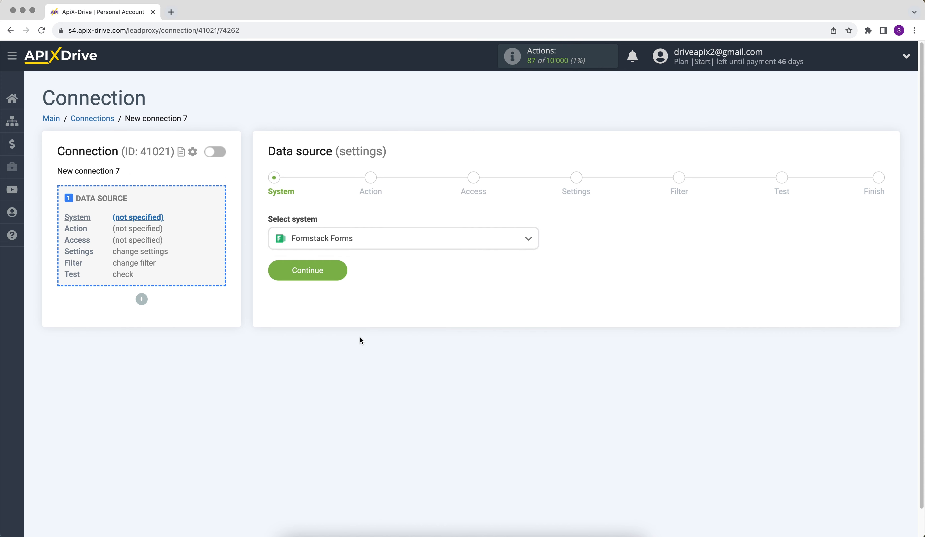
{"action": "left_click", "coordinate": [284, 279]}
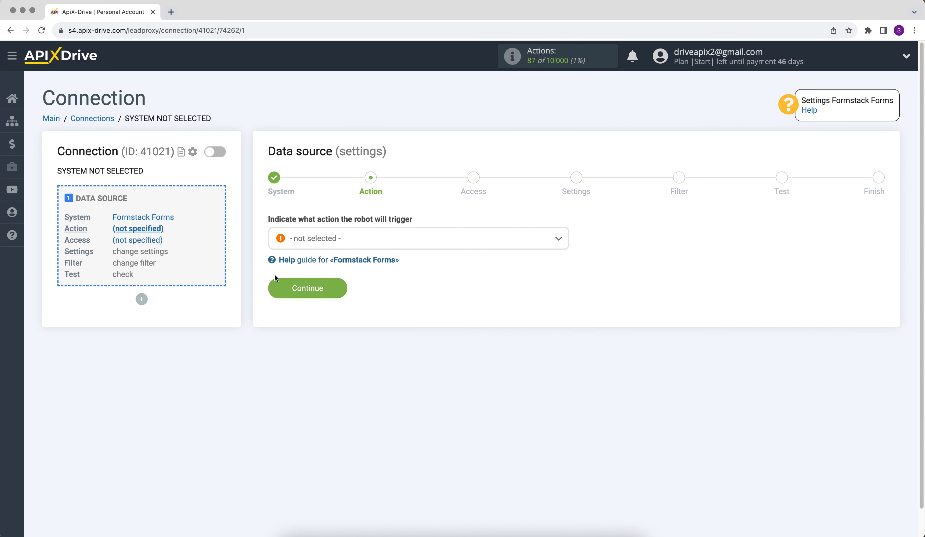
Step: Choose Get DATA as the source action and proceed to account access
{"action": "left_click", "coordinate": [310, 242]}
{"action": "left_click", "coordinate": [316, 300]}
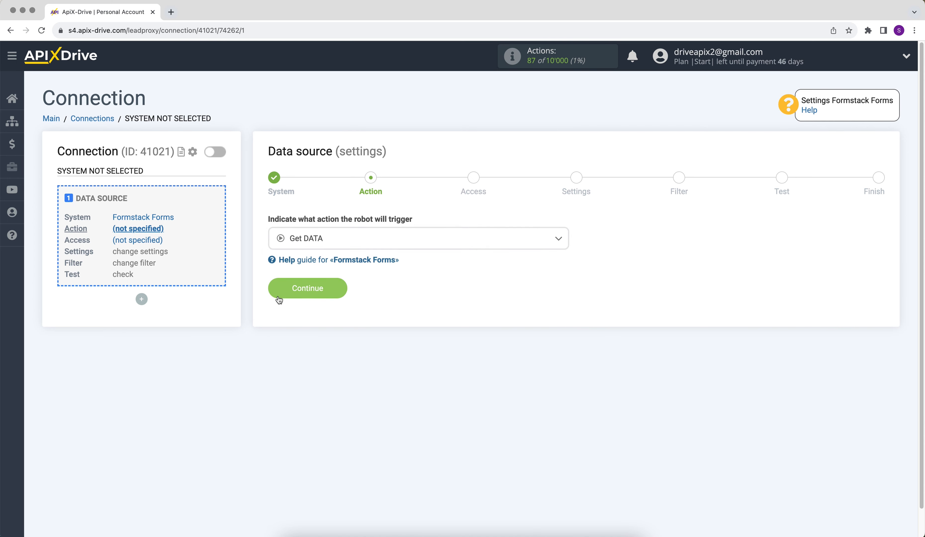
{"action": "left_click", "coordinate": [276, 298]}
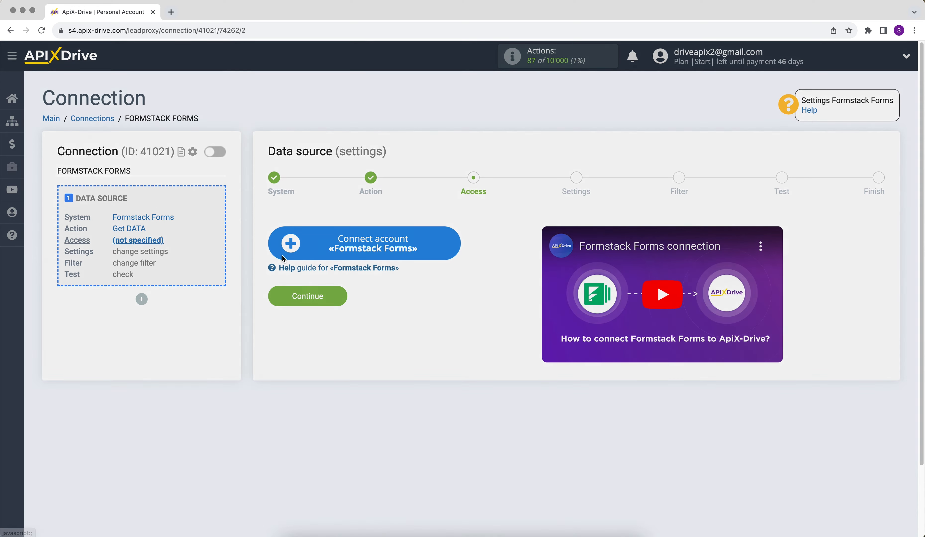
Step: Connect and select a new Formstack Forms account, then proceed to the Settings step
{"action": "left_click", "coordinate": [283, 257]}
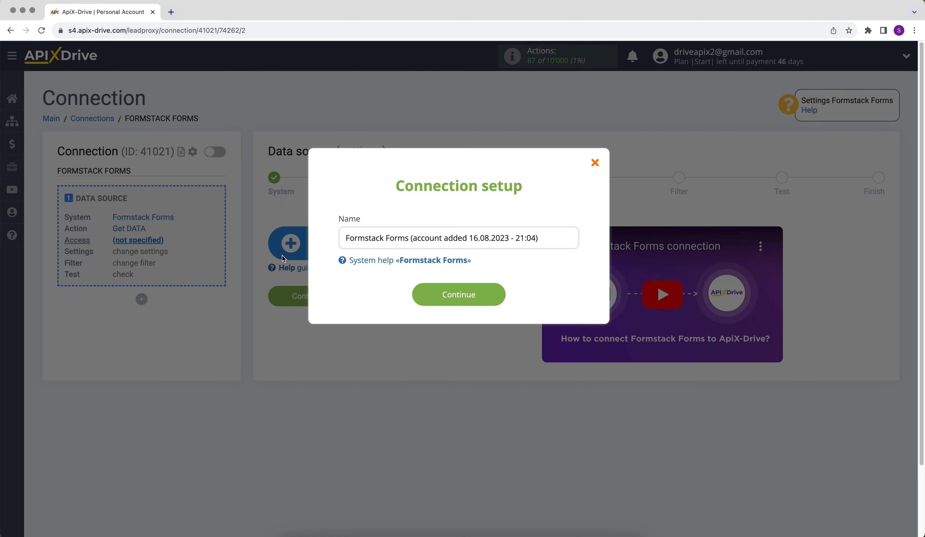
{"action": "left_click", "coordinate": [441, 297]}
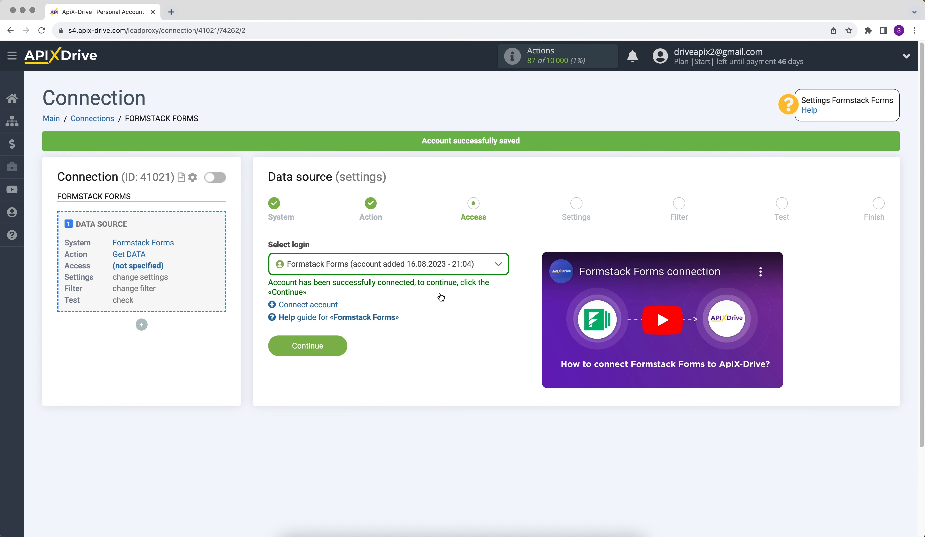
{"action": "left_click", "coordinate": [441, 270]}
{"action": "left_click", "coordinate": [454, 337]}
{"action": "left_click", "coordinate": [279, 347]}
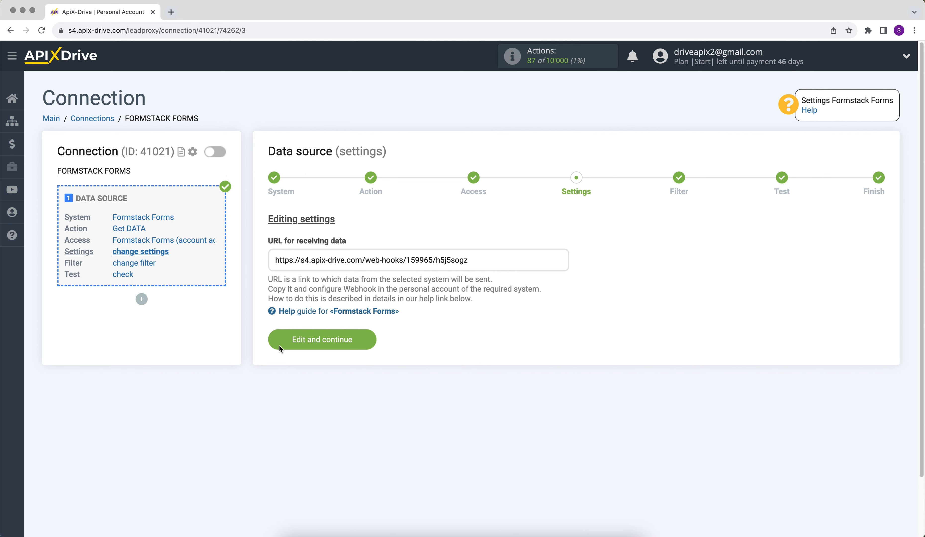
Step: Copy the ApiX-Drive webhook receiving URL and switch to the Formstack dashboard
{"action": "left_click_drag", "start_coordinate": [276, 262], "coordinate": [370, 269]}
{"action": "right_click", "coordinate": [466, 259]}
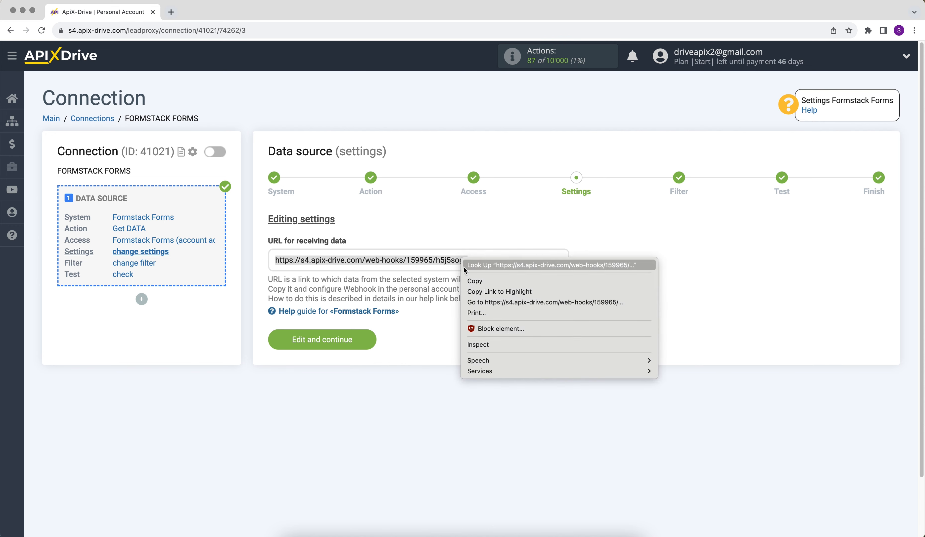
{"action": "left_click", "coordinate": [474, 281]}
{"action": "key", "text": "super+grave"}
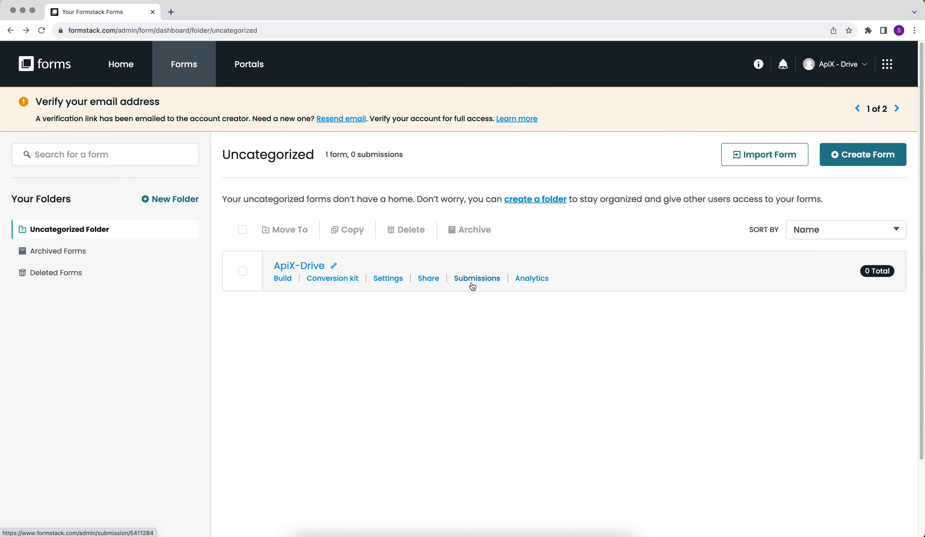
Step: Open the ApiX-Drive form's Emails & Actions settings and expand Advanced Settings
{"action": "left_click", "coordinate": [310, 264]}
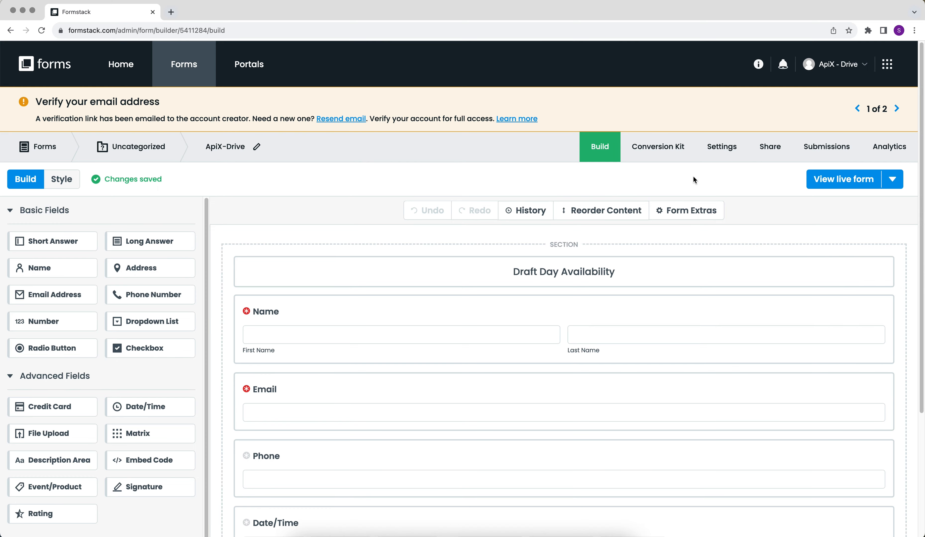
{"action": "left_click", "coordinate": [717, 158]}
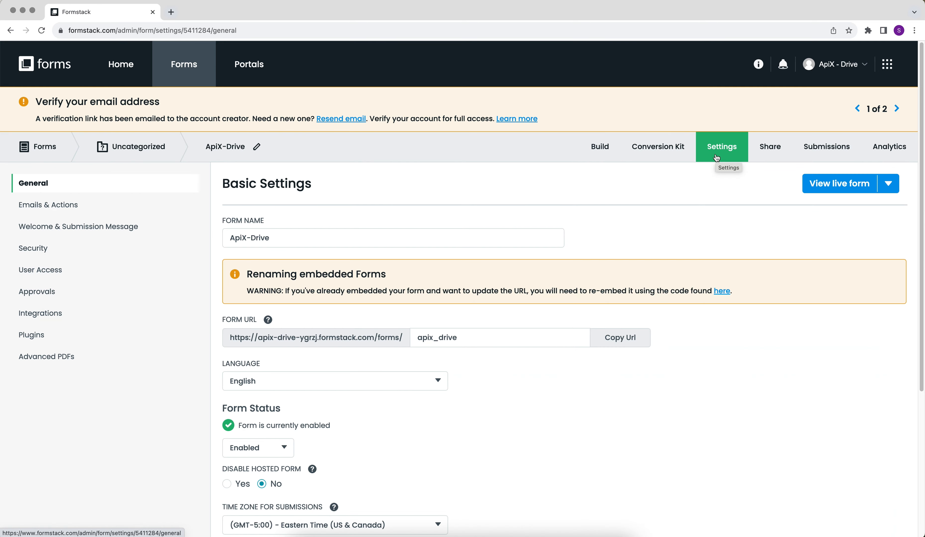
{"action": "left_click", "coordinate": [106, 204]}
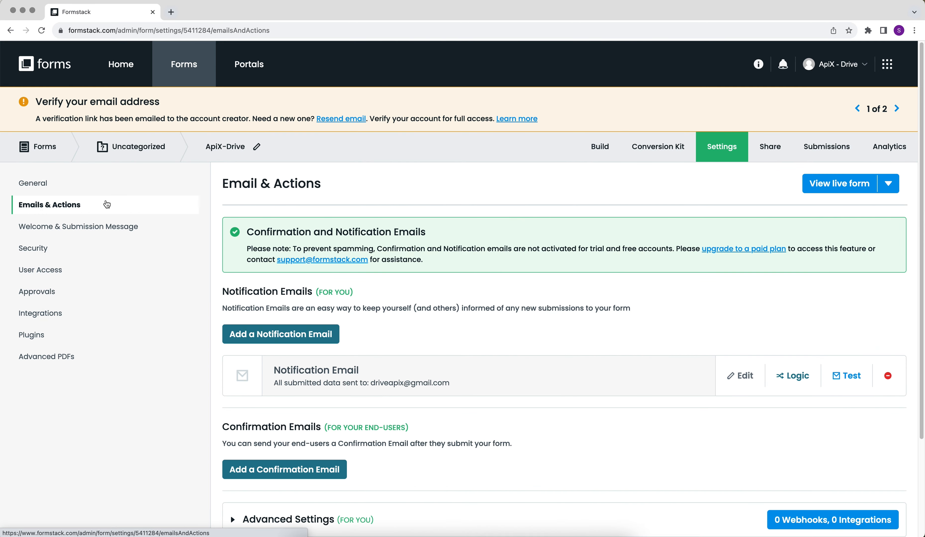
{"action": "scroll", "coordinate": [230, 434], "scroll_direction": "down", "scroll_amount": 3}
{"action": "left_click", "coordinate": [237, 439]}
{"action": "scroll", "coordinate": [236, 444], "scroll_direction": "down", "scroll_amount": 2}
{"action": "scroll", "coordinate": [237, 441], "scroll_direction": "down", "scroll_amount": 5}
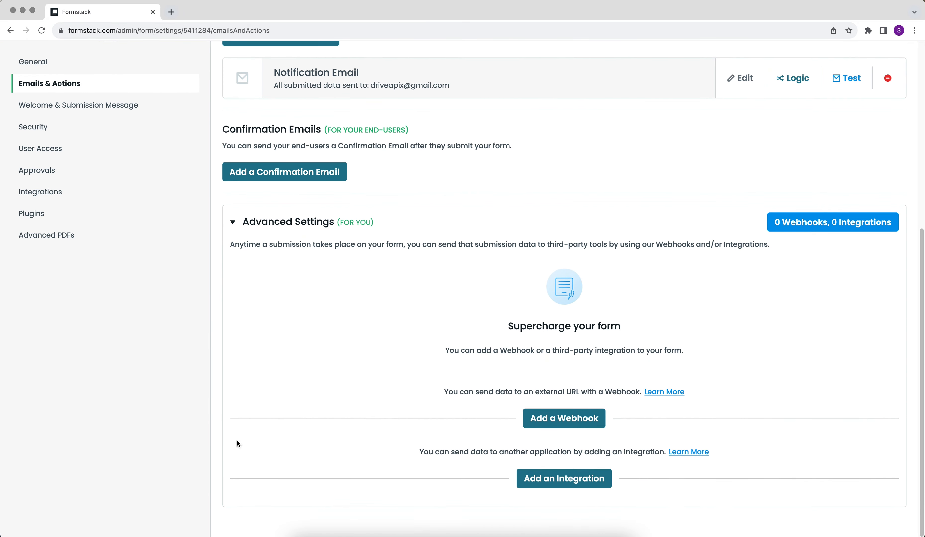
Step: Create a webhook named 'ApiX-Drive' pointing to the copied ApiX-Drive receiving URL
{"action": "left_click", "coordinate": [550, 422]}
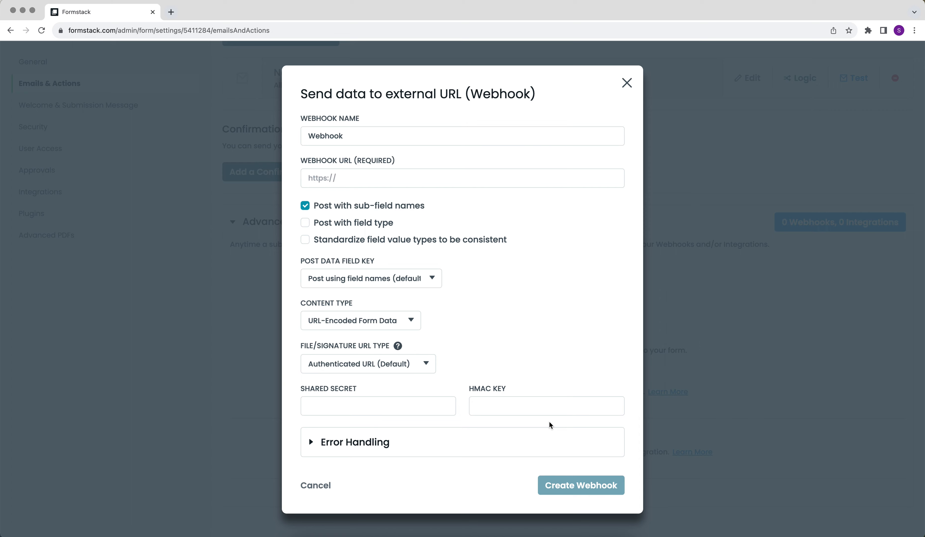
{"action": "double_click", "coordinate": [355, 137]}
{"action": "type", "text": "ApiX-"}
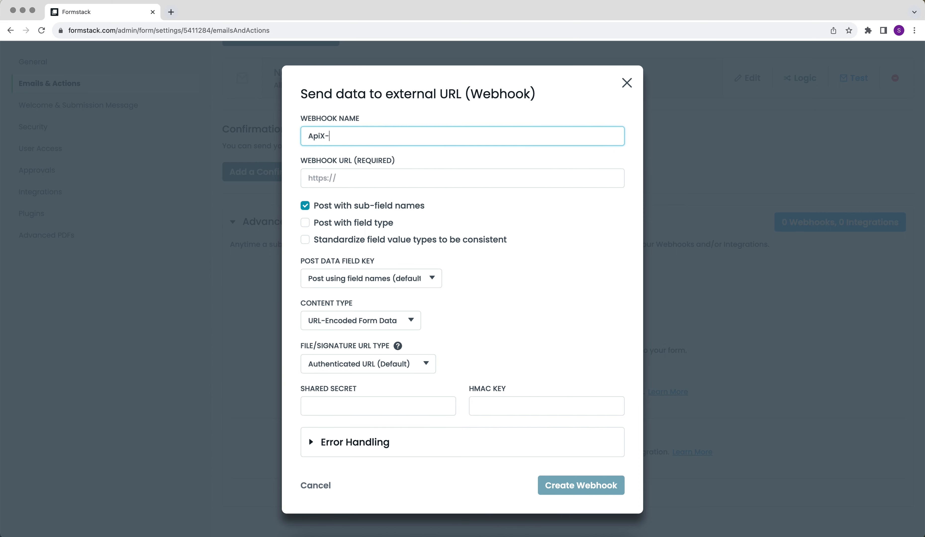
{"action": "type", "text": "Drive"}
{"action": "right_click", "coordinate": [358, 177]}
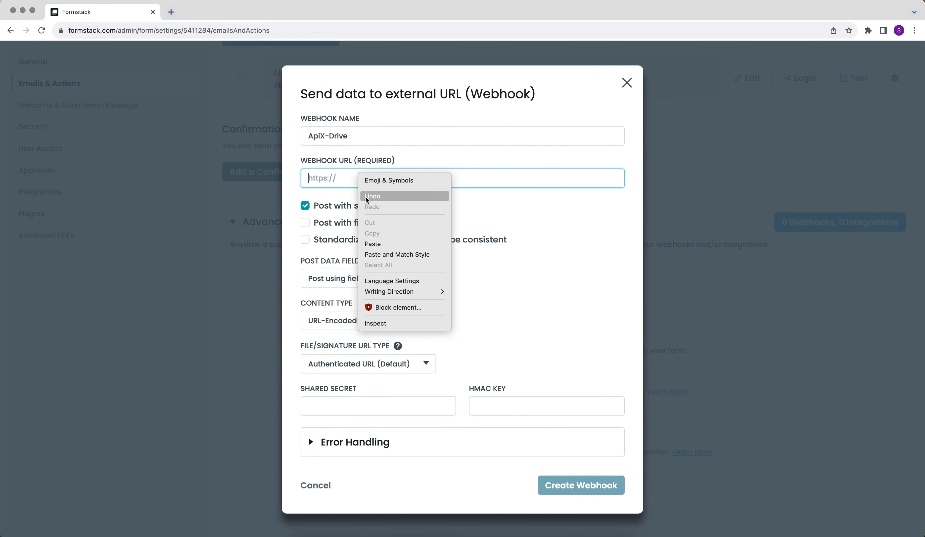
{"action": "left_click", "coordinate": [373, 243]}
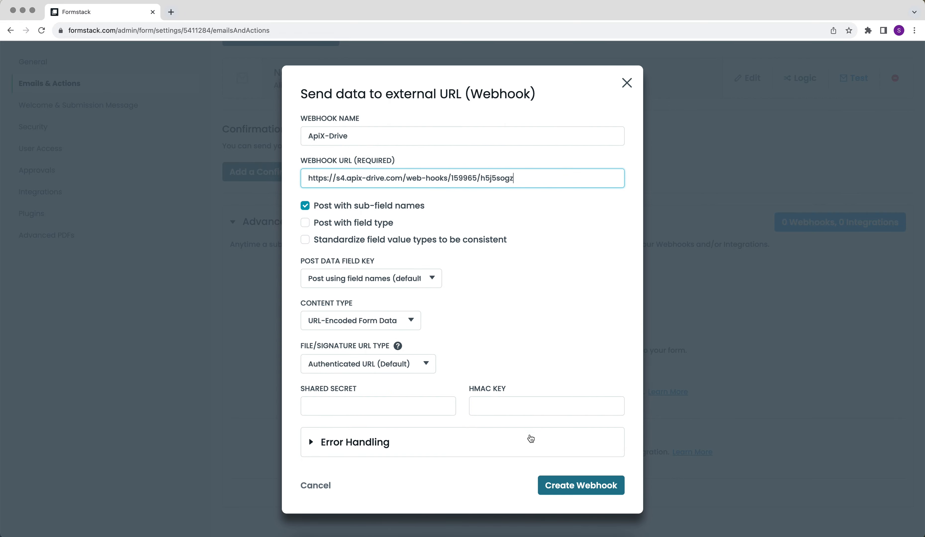
{"action": "left_click", "coordinate": [557, 485]}
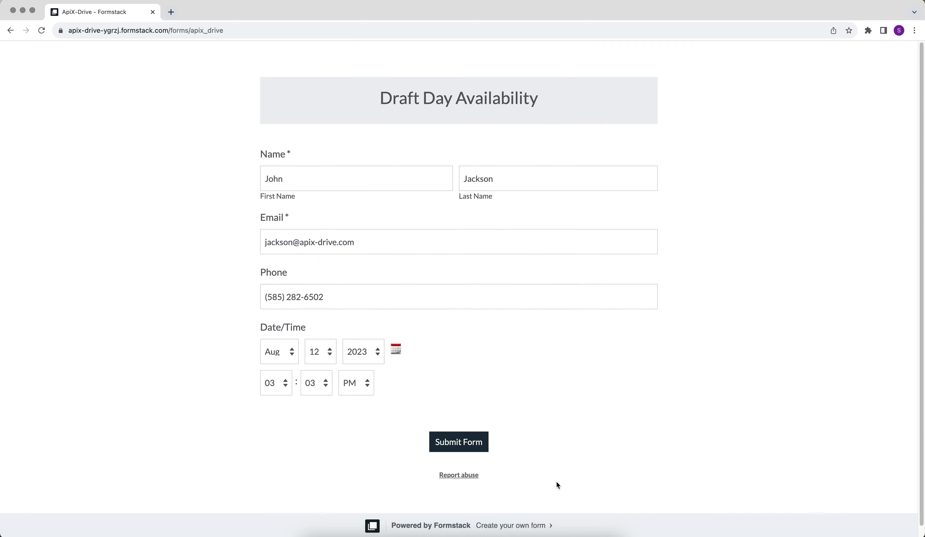
Step: Submit the filled Draft Day Availability form as a test entry
{"action": "left_click", "coordinate": [443, 446]}
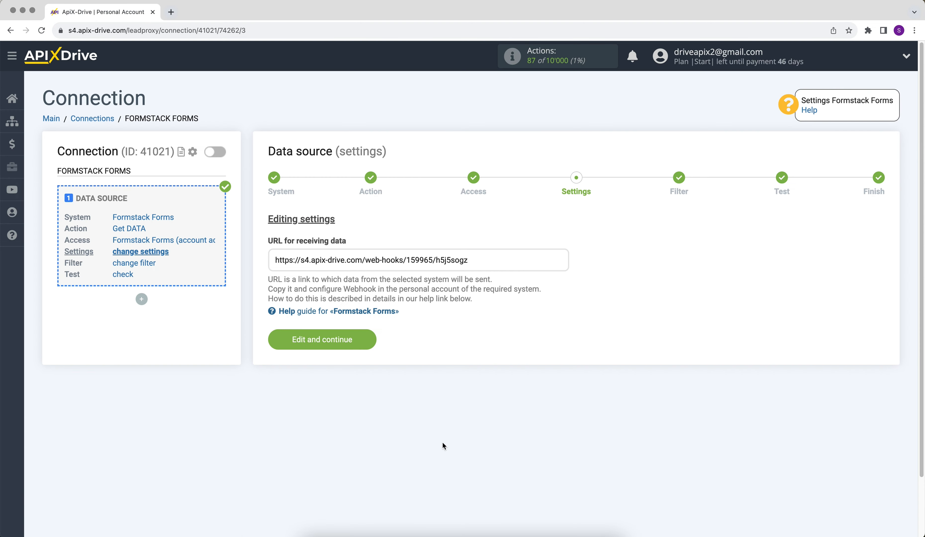
Step: Save settings, skip filtering, and accept the loaded Formstack test submission data
{"action": "left_click", "coordinate": [280, 345]}
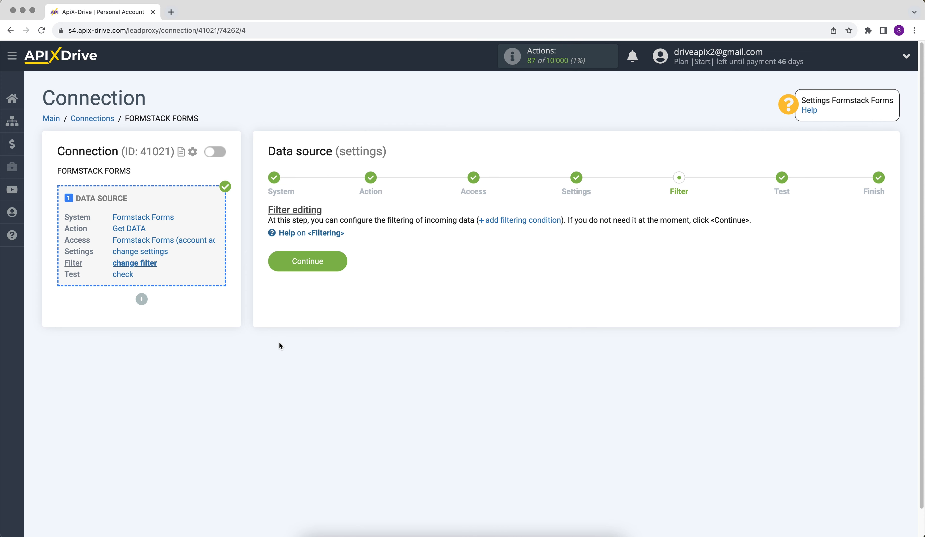
{"action": "left_click", "coordinate": [273, 264]}
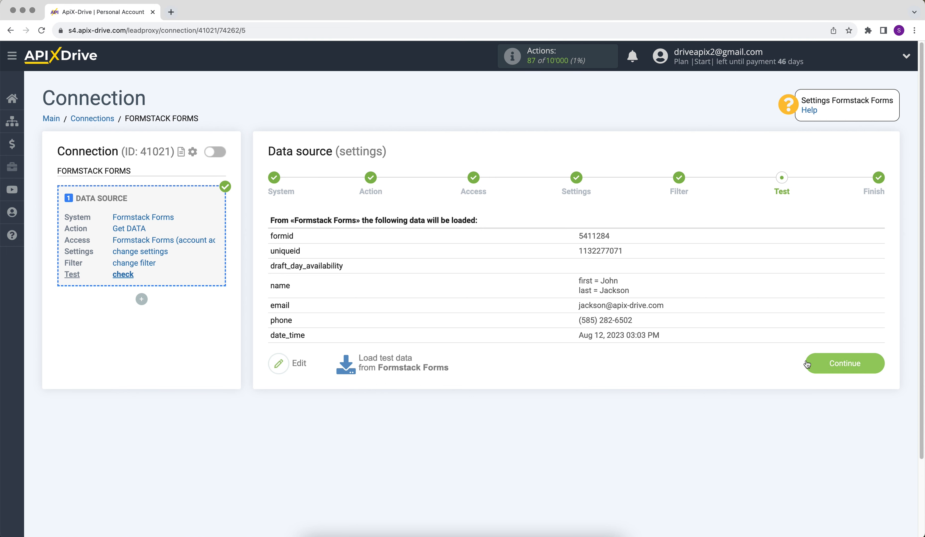
{"action": "left_click", "coordinate": [805, 366]}
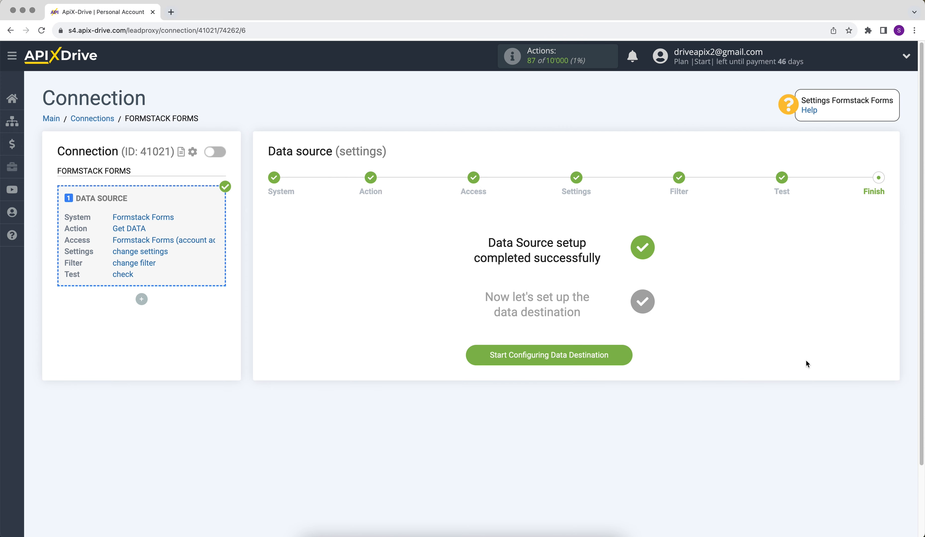
Step: Set Google Sheets as the data destination system
{"action": "left_click", "coordinate": [475, 360]}
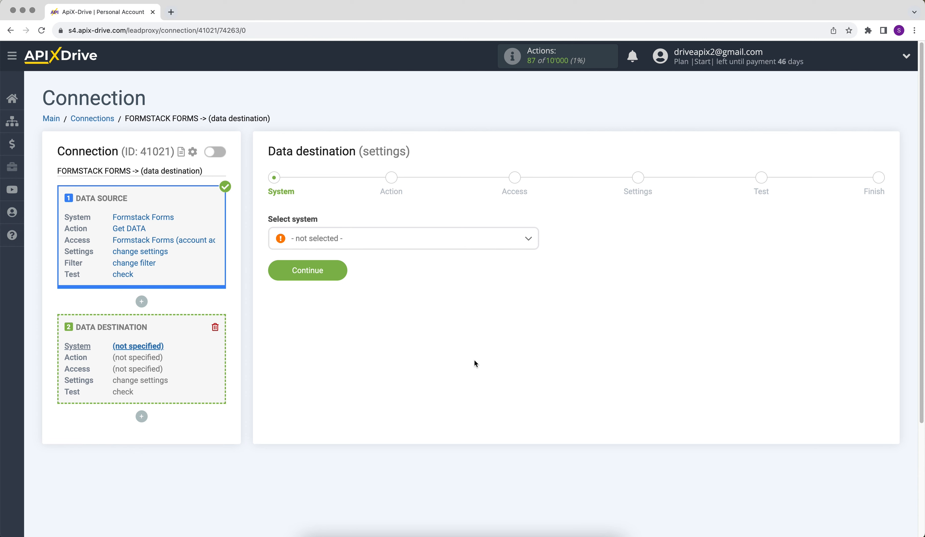
{"action": "left_click", "coordinate": [427, 242]}
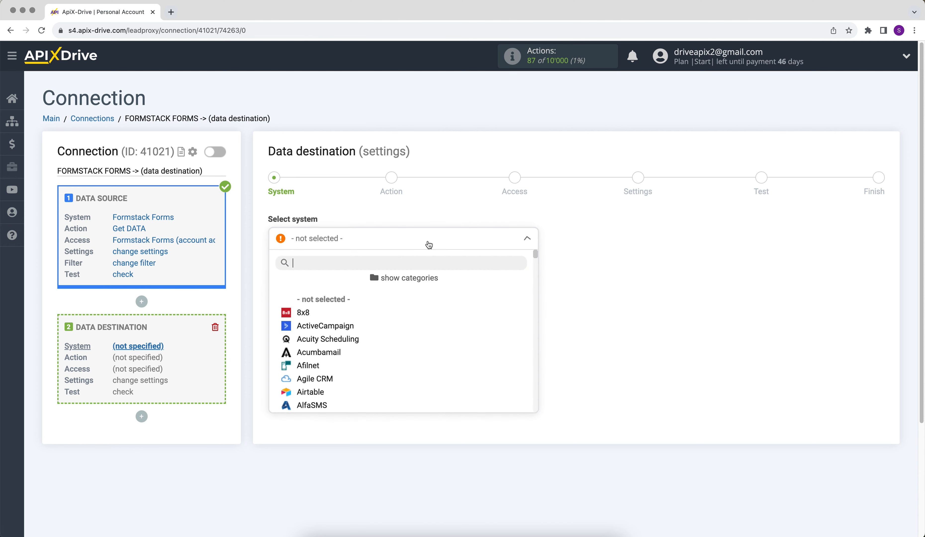
{"action": "left_click_drag", "start_coordinate": [534, 252], "coordinate": [538, 304]}
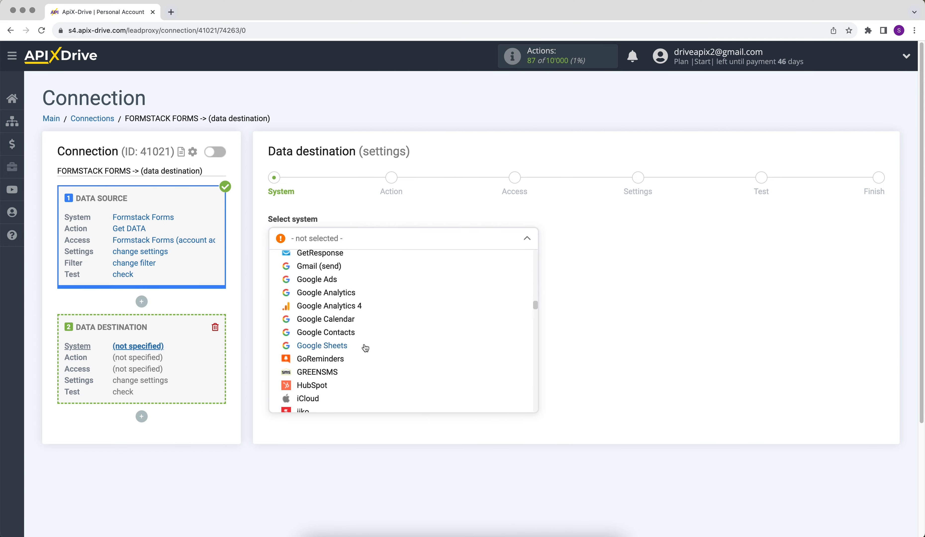
{"action": "left_click", "coordinate": [363, 346]}
{"action": "left_click", "coordinate": [279, 271]}
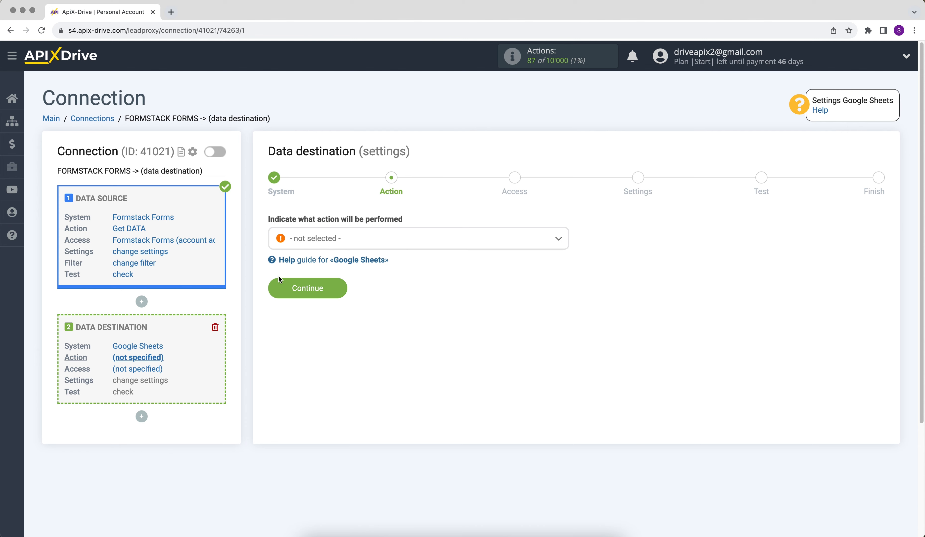
Step: Choose Add ROW as the destination action and proceed to account access
{"action": "left_click", "coordinate": [306, 242]}
{"action": "left_click", "coordinate": [310, 299]}
{"action": "left_click", "coordinate": [279, 294]}
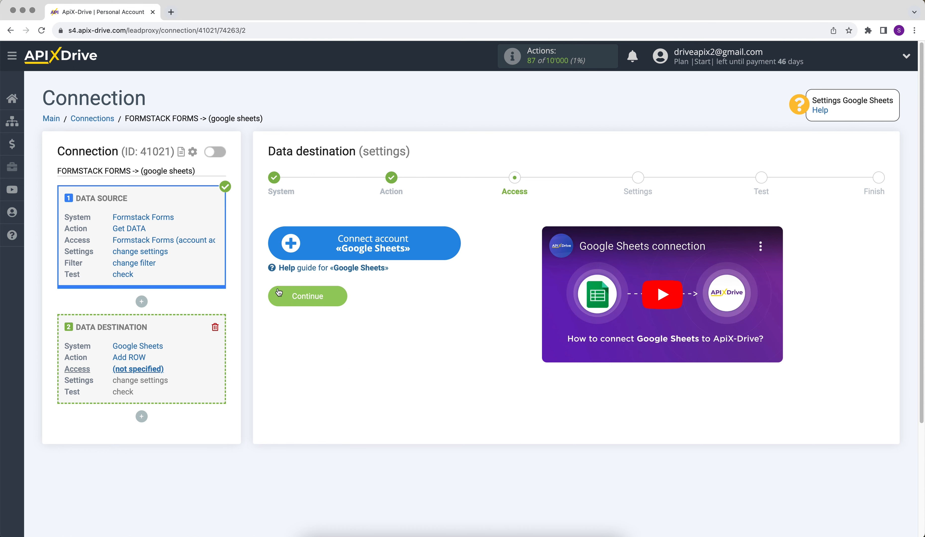
Step: Sign in with the Google account's e-mail and password and grant ApiX-Drive access
{"action": "left_click", "coordinate": [287, 253]}
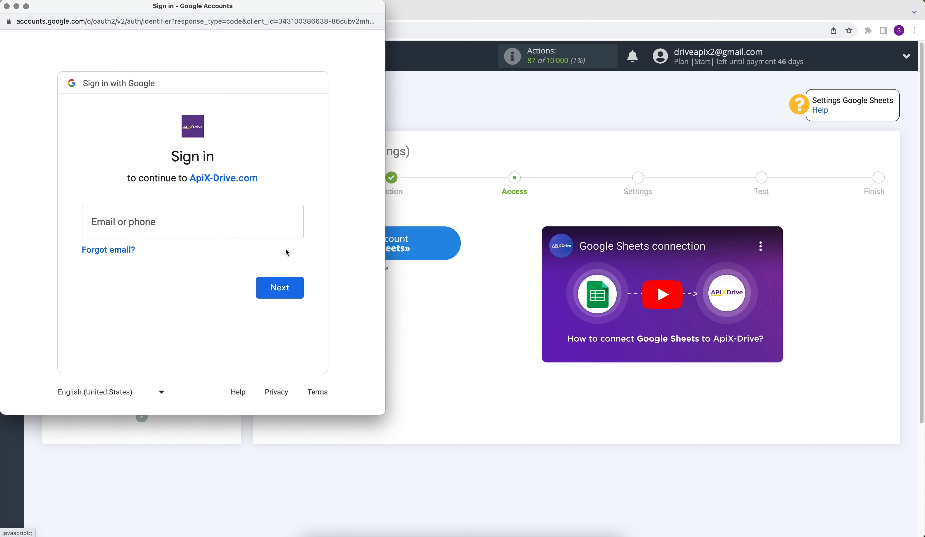
{"action": "left_click", "coordinate": [156, 225]}
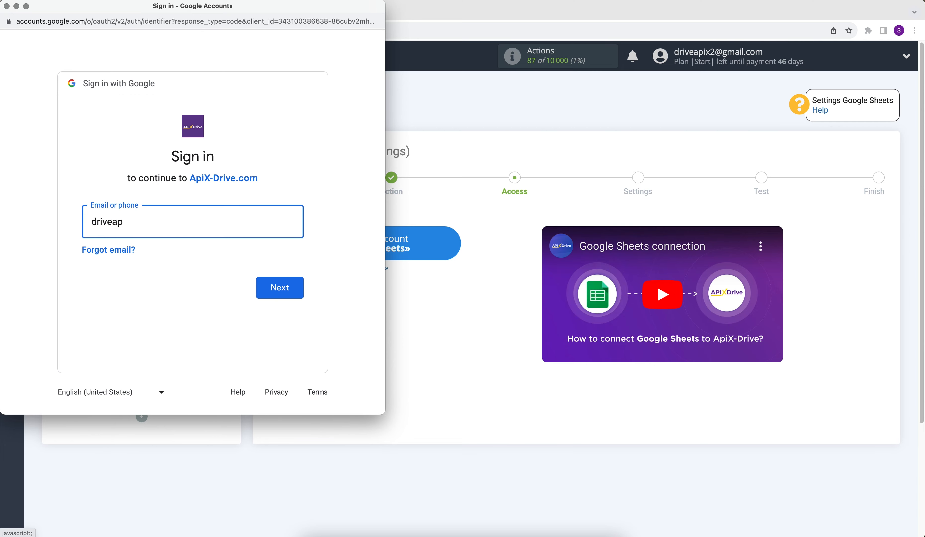
{"action": "left_click", "coordinate": [261, 286]}
{"action": "type", "text": "••••••••"}
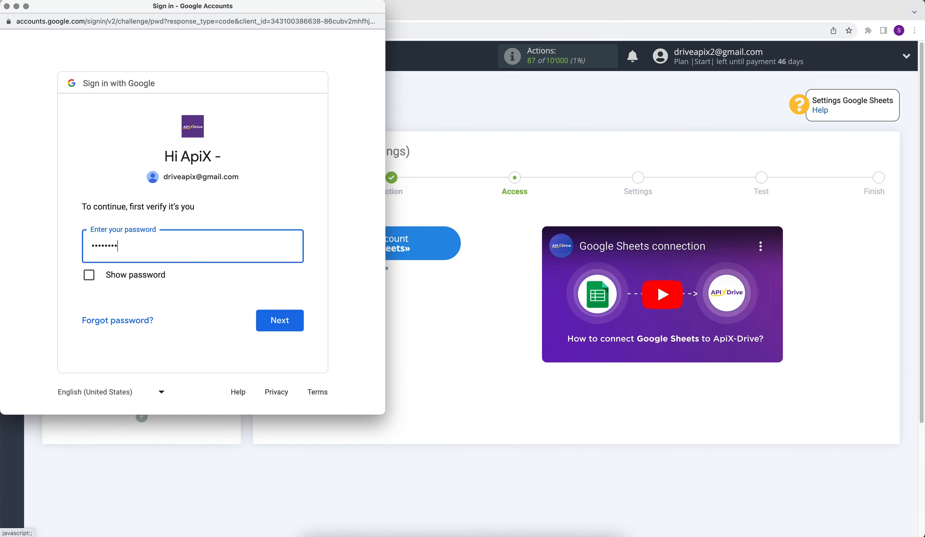
{"action": "left_click", "coordinate": [295, 316]}
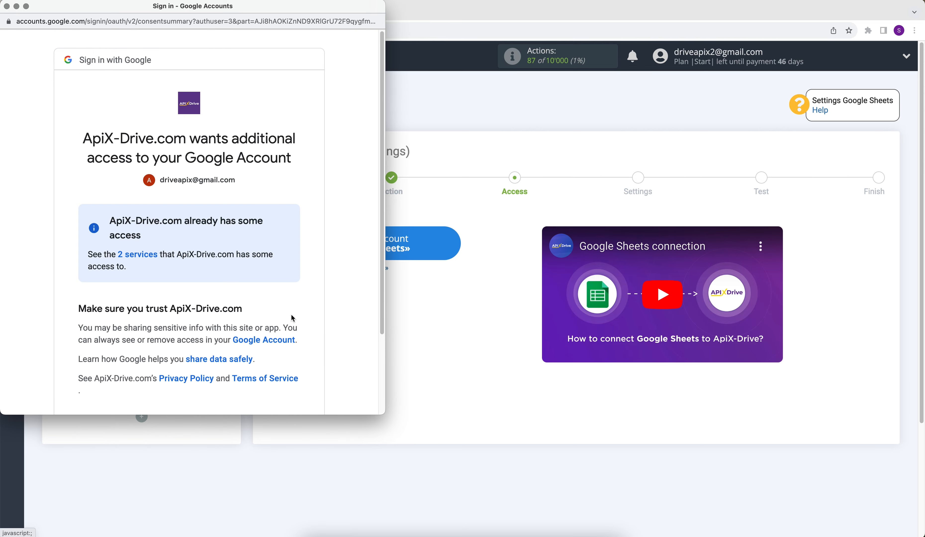
{"action": "scroll", "coordinate": [292, 315], "scroll_direction": "down", "scroll_amount": 2}
{"action": "left_click", "coordinate": [266, 343]}
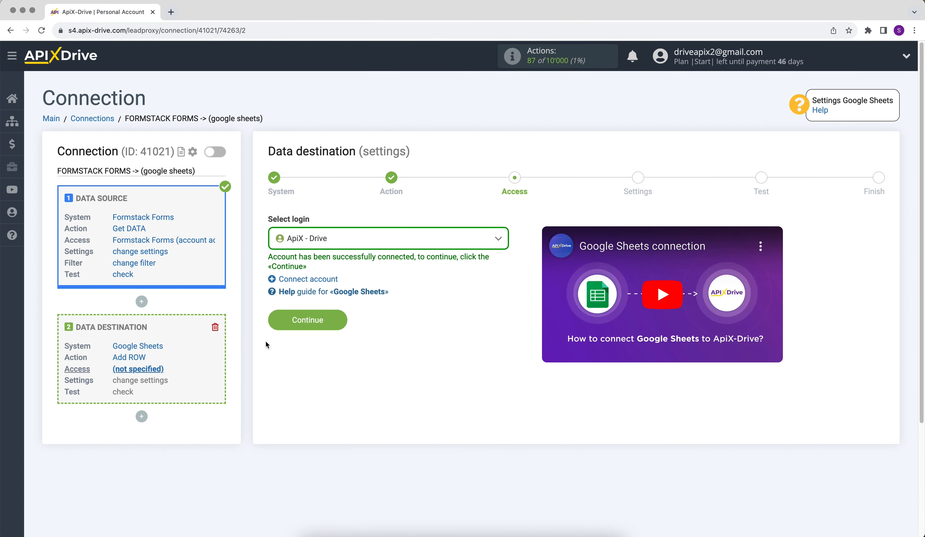
Step: Select the ApiX - Drive Google login and proceed to destination settings
{"action": "left_click", "coordinate": [310, 238]}
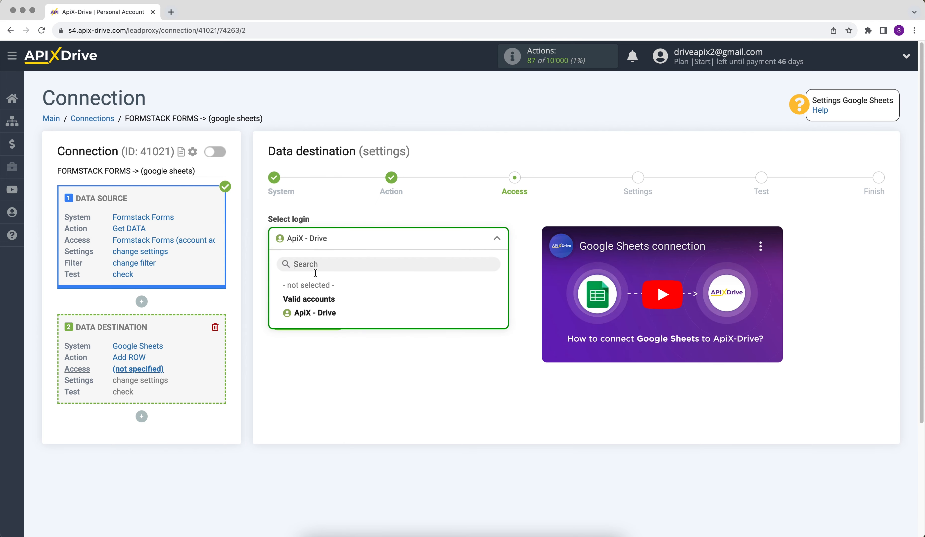
{"action": "left_click", "coordinate": [316, 309]}
{"action": "left_click", "coordinate": [284, 317]}
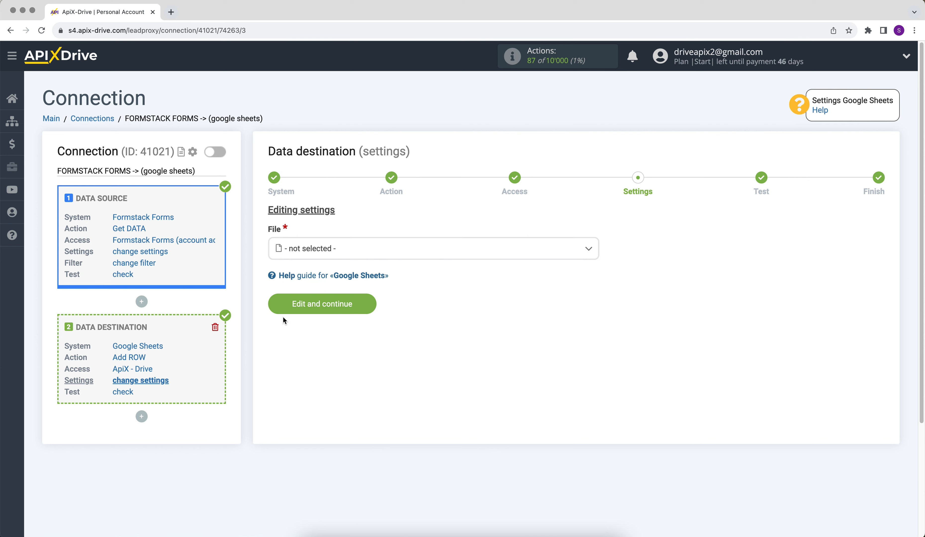
Step: Choose the ApiX-Drive spreadsheet file and sheet 1 as the destination
{"action": "left_click", "coordinate": [311, 248]}
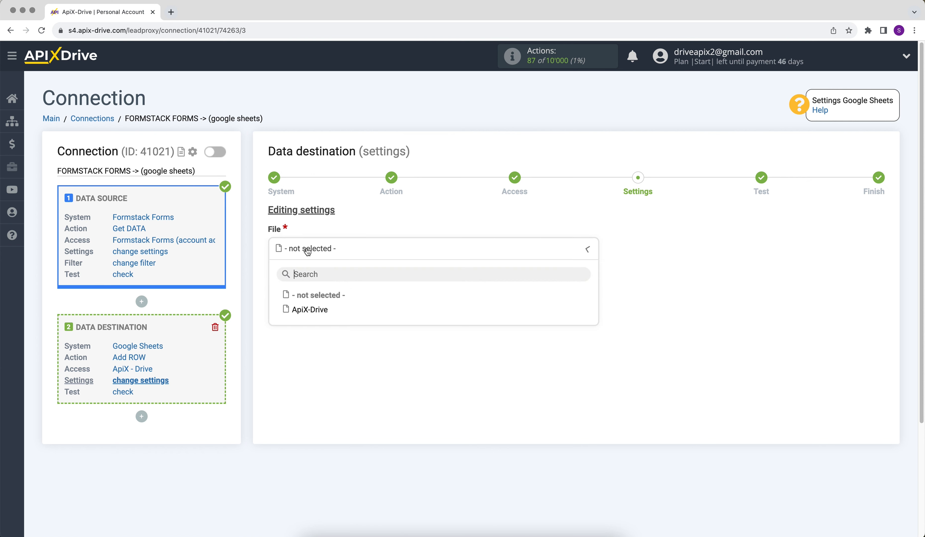
{"action": "left_click", "coordinate": [308, 310]}
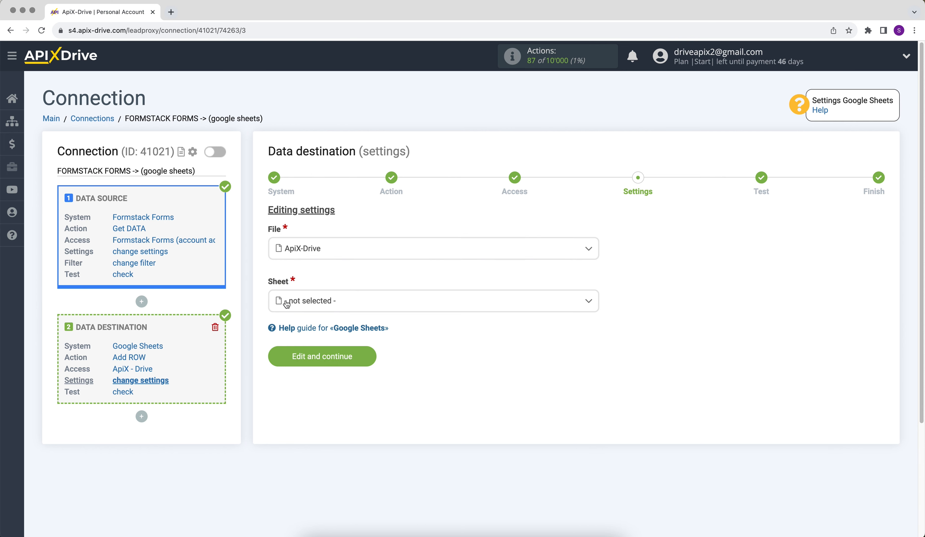
{"action": "left_click", "coordinate": [285, 301]}
{"action": "left_click", "coordinate": [302, 362]}
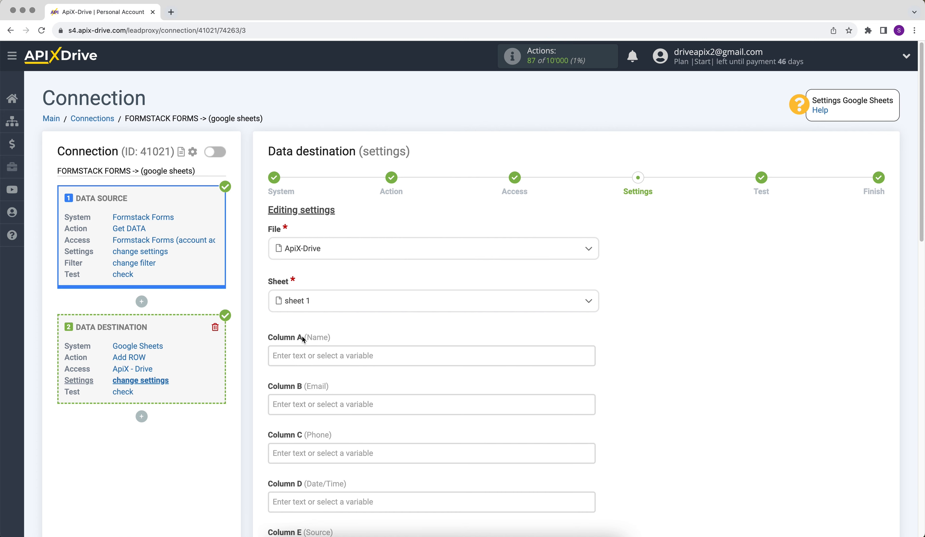
Step: Map Columns A–D to the form's name, email, phone and date_time fields
{"action": "left_click", "coordinate": [299, 353]}
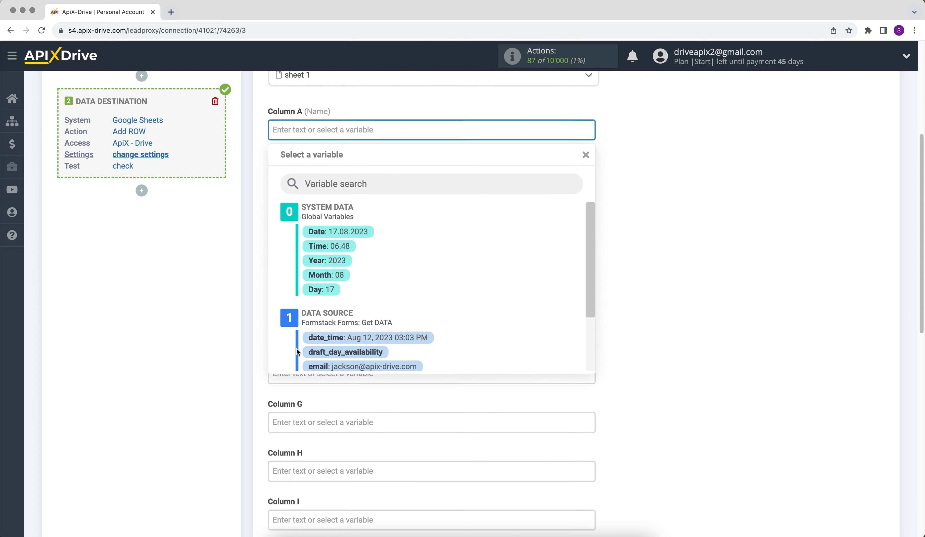
{"action": "left_click_drag", "start_coordinate": [594, 228], "coordinate": [579, 293]}
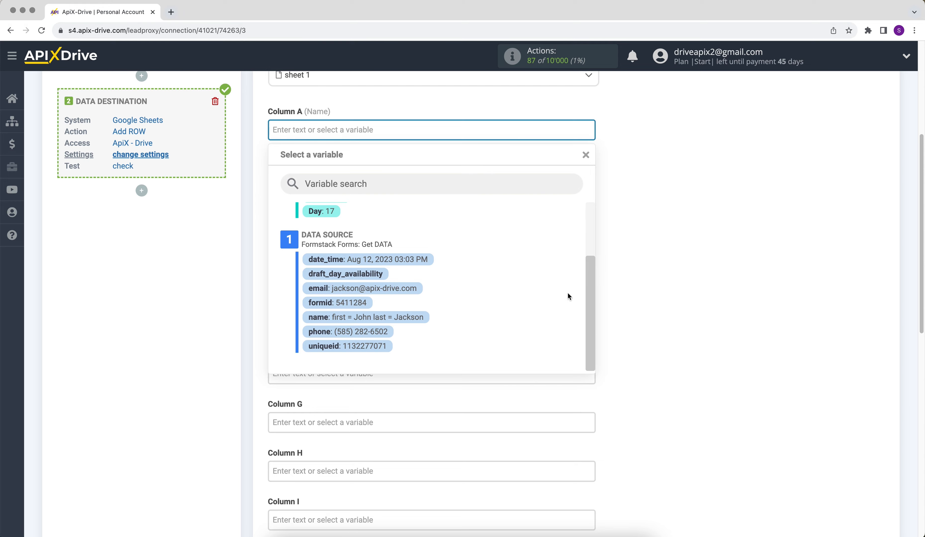
{"action": "left_click", "coordinate": [424, 316]}
{"action": "left_click", "coordinate": [325, 179]}
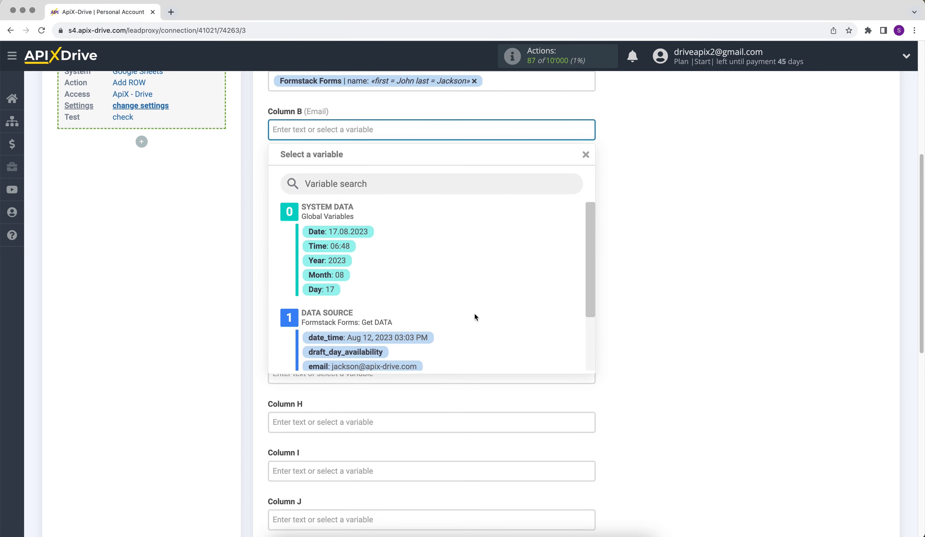
{"action": "left_click", "coordinate": [404, 365]}
{"action": "left_click", "coordinate": [317, 179]}
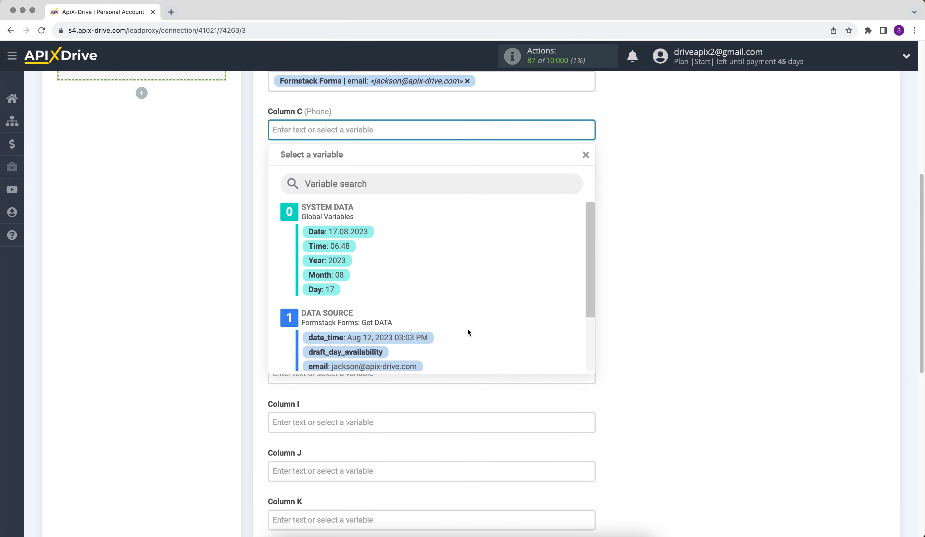
{"action": "scroll", "coordinate": [590, 243], "scroll_direction": "down", "scroll_amount": 1}
{"action": "left_click_drag", "start_coordinate": [589, 244], "coordinate": [589, 289]}
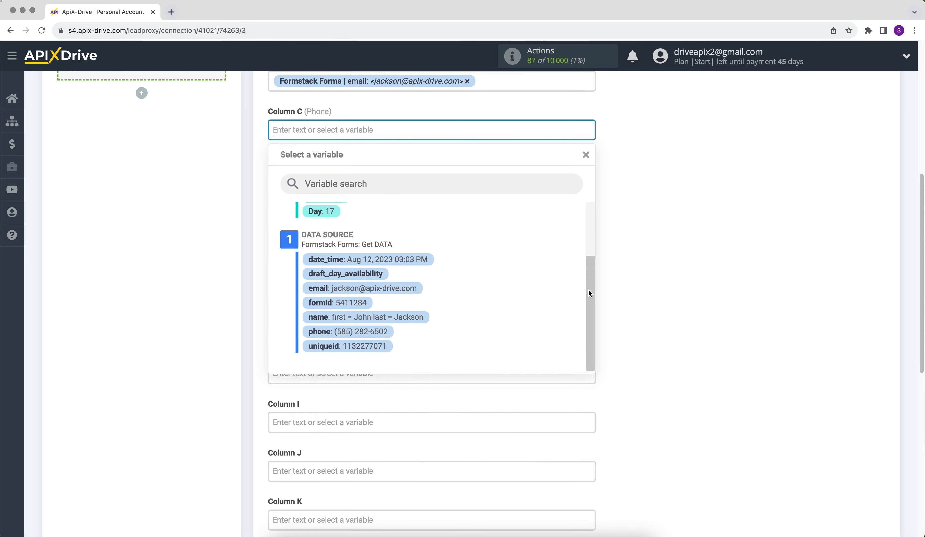
{"action": "left_click", "coordinate": [405, 329]}
{"action": "left_click", "coordinate": [339, 180]}
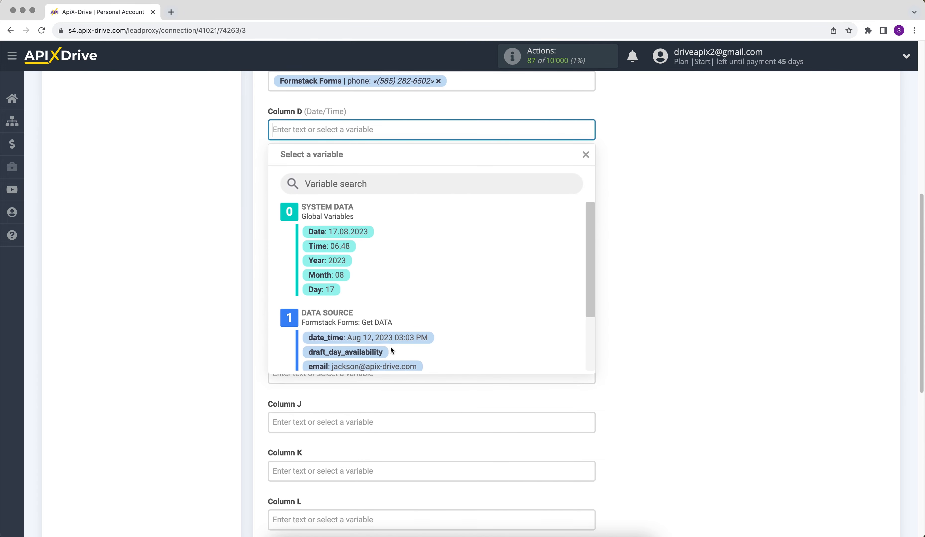
{"action": "left_click", "coordinate": [391, 334]}
Step: Enter the fixed text 'New data from Formstack Forms' in Column E
{"action": "left_click", "coordinate": [313, 179]}
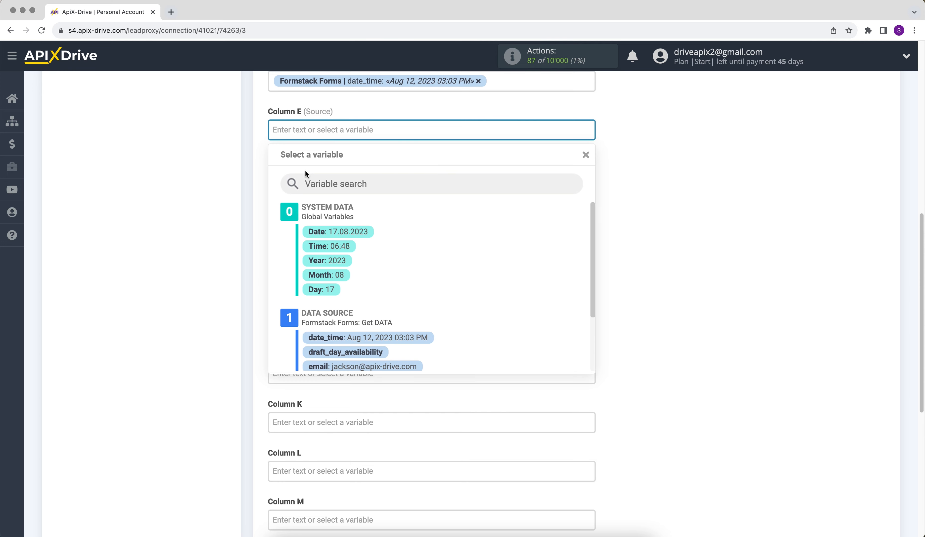
{"action": "type", "text": "New data from "}
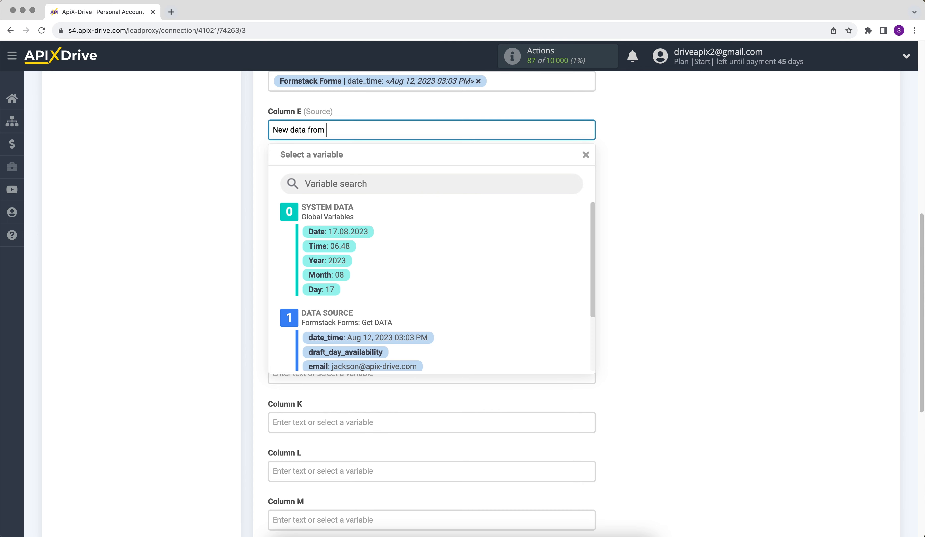
{"action": "type", "text": "Formstack Forms"}
{"action": "left_click", "coordinate": [650, 265]}
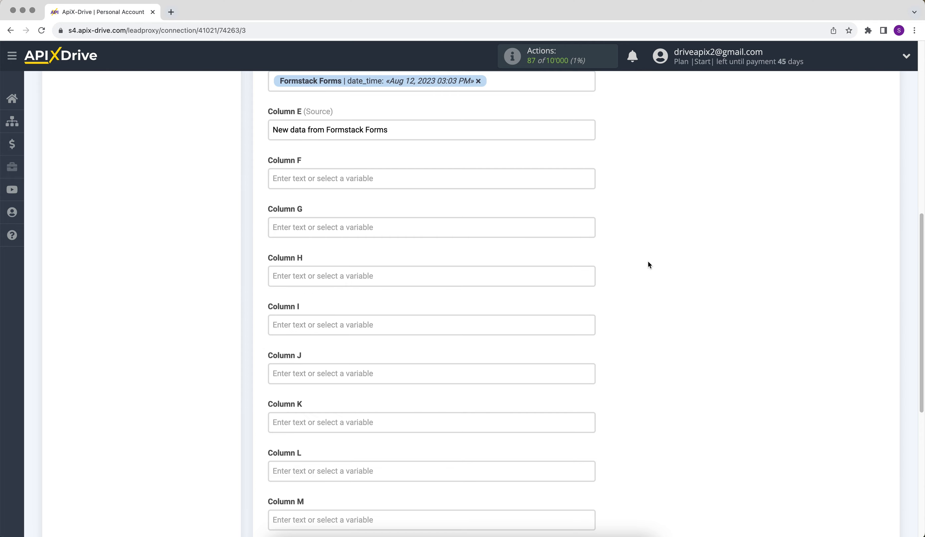
{"action": "scroll", "coordinate": [648, 262], "scroll_direction": "down", "scroll_amount": 5}
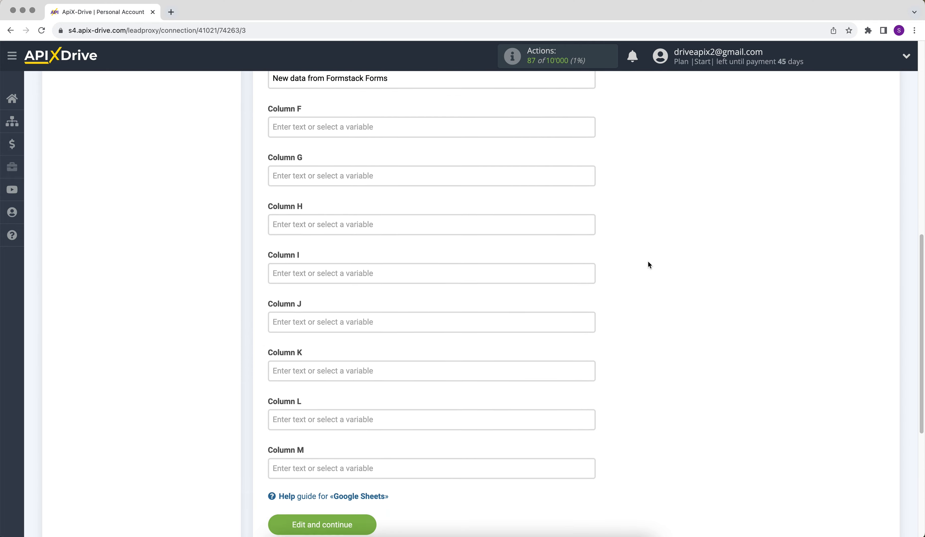
Step: Save the column mapping, send a test row to Google Sheets and finish the destination setup
{"action": "left_click", "coordinate": [283, 390]}
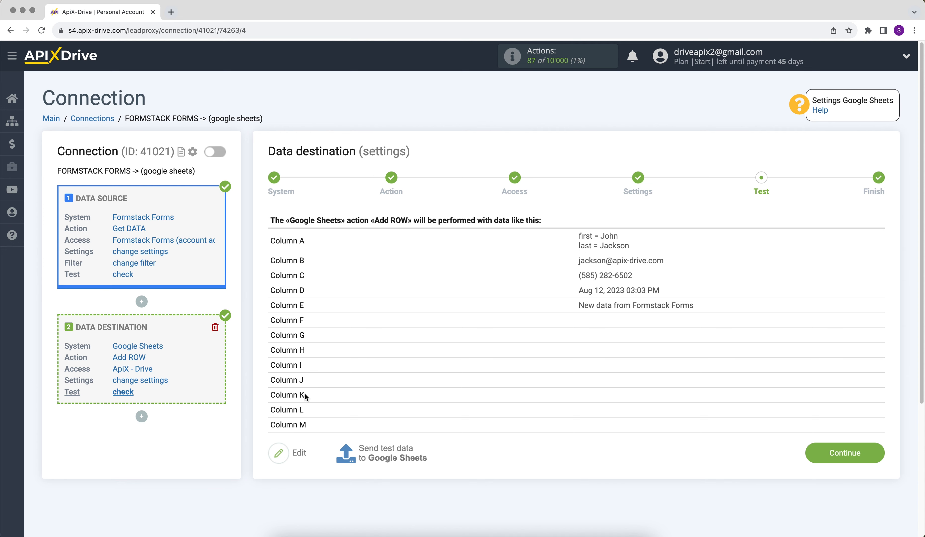
{"action": "left_click", "coordinate": [363, 454]}
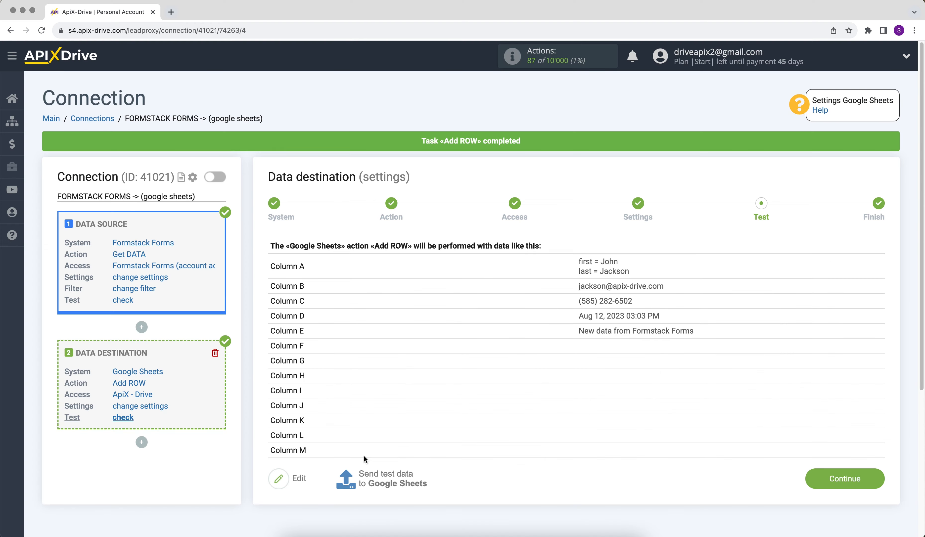
{"action": "left_click", "coordinate": [809, 485]}
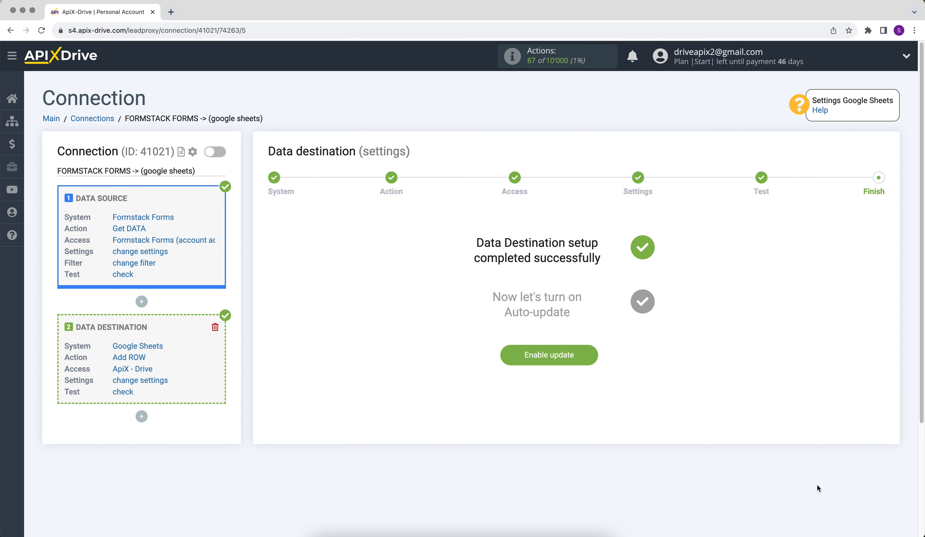
Step: Enable auto-update and set the connection's update interval to 5 minutes
{"action": "left_click", "coordinate": [525, 355]}
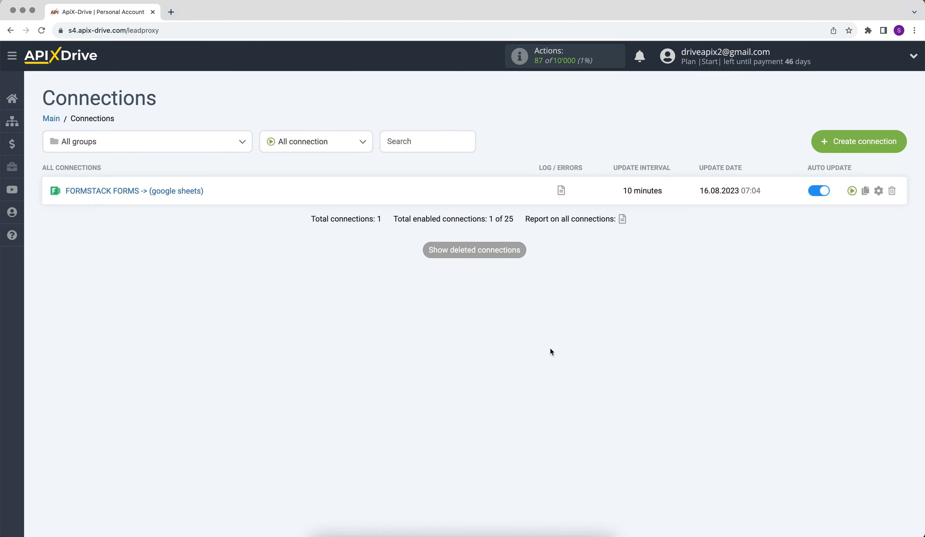
{"action": "left_click", "coordinate": [880, 190]}
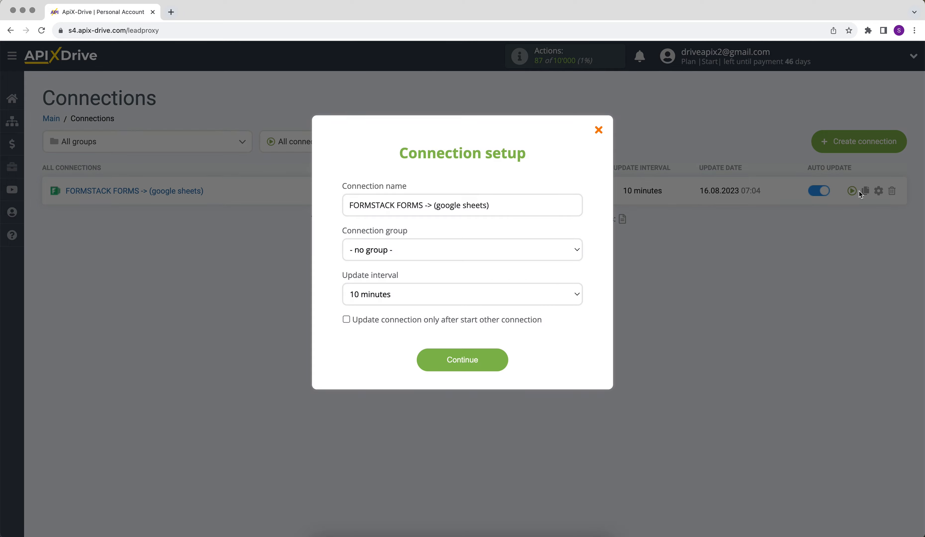
{"action": "left_click", "coordinate": [531, 294]}
{"action": "left_click", "coordinate": [529, 286]}
{"action": "left_click", "coordinate": [428, 359]}
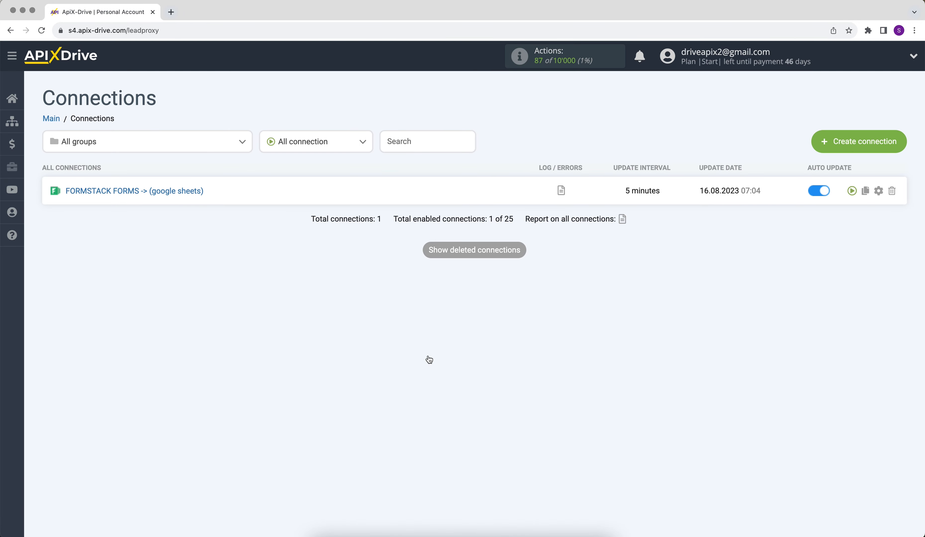